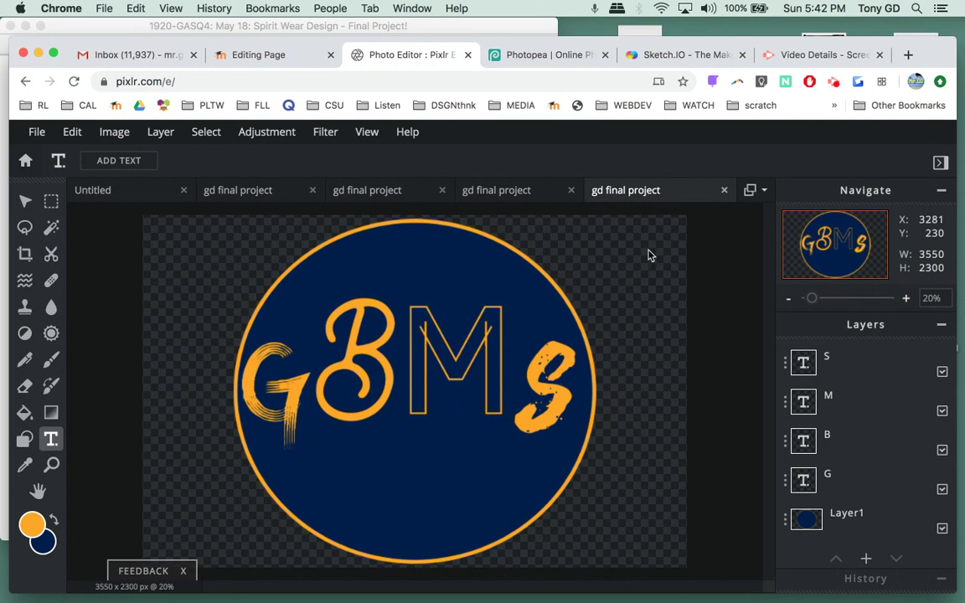
# Create a new transparent 3550 × 2300 image named 'gd final project'
pyautogui.click(35, 134)
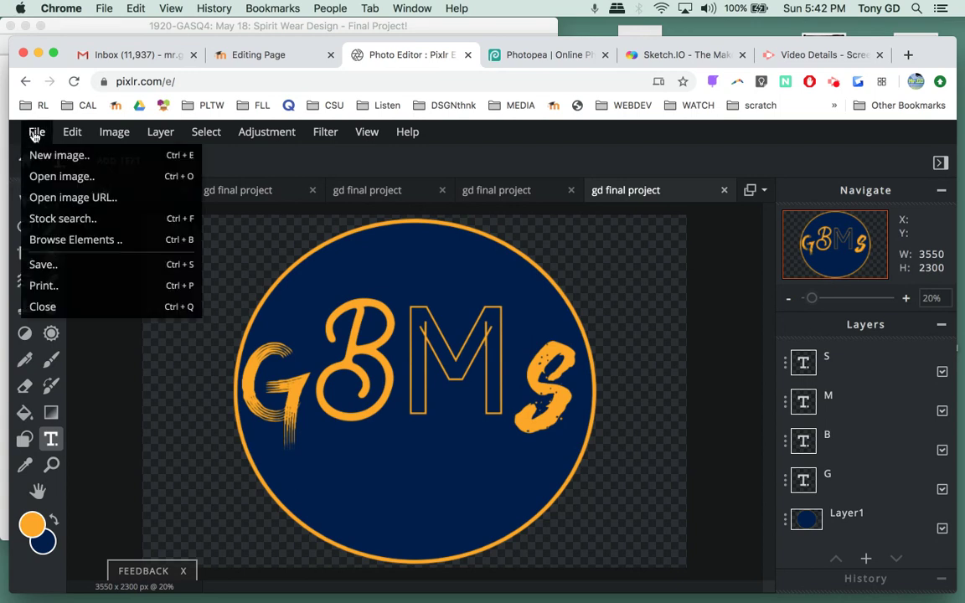
pyautogui.click(47, 157)
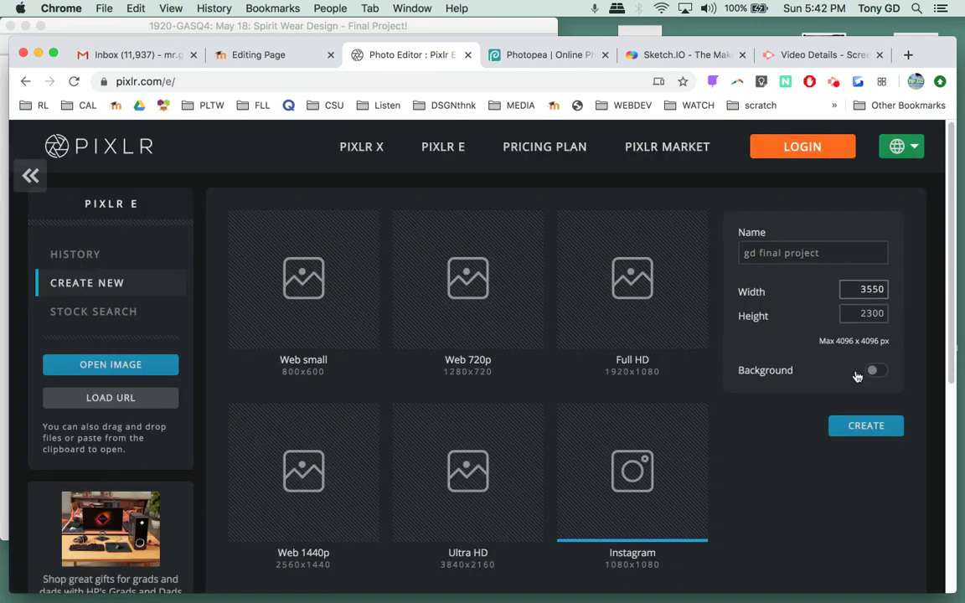
pyautogui.click(793, 256)
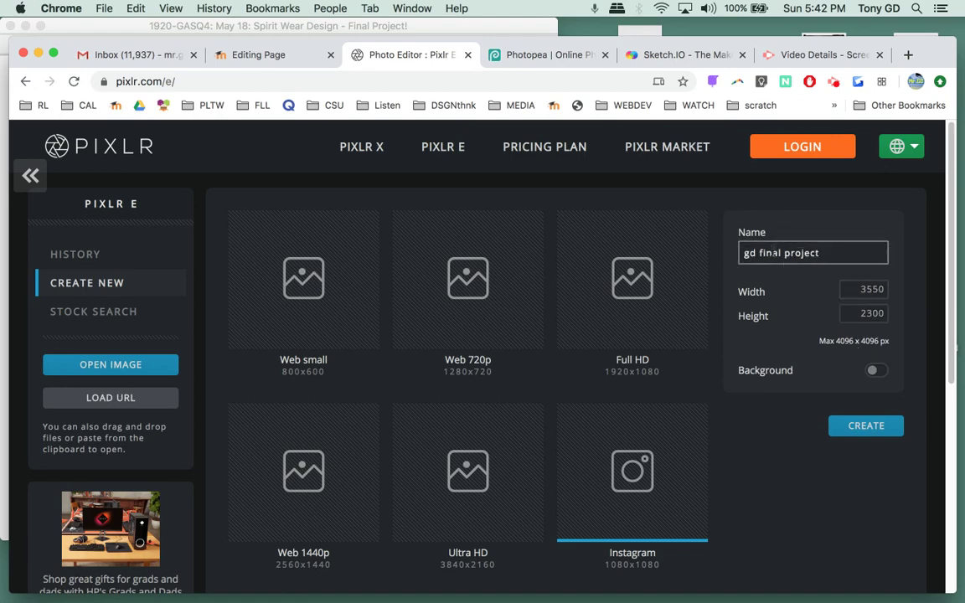
pyautogui.click(866, 426)
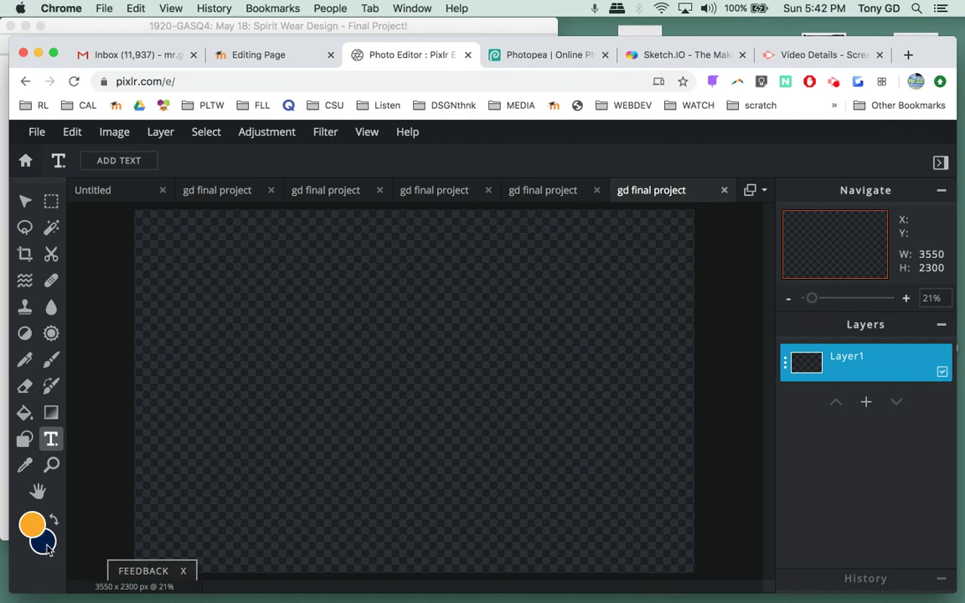
# Choose the ellipse shape, set a 33 stroke, draw a trial oval and undo it
pyautogui.click(25, 439)
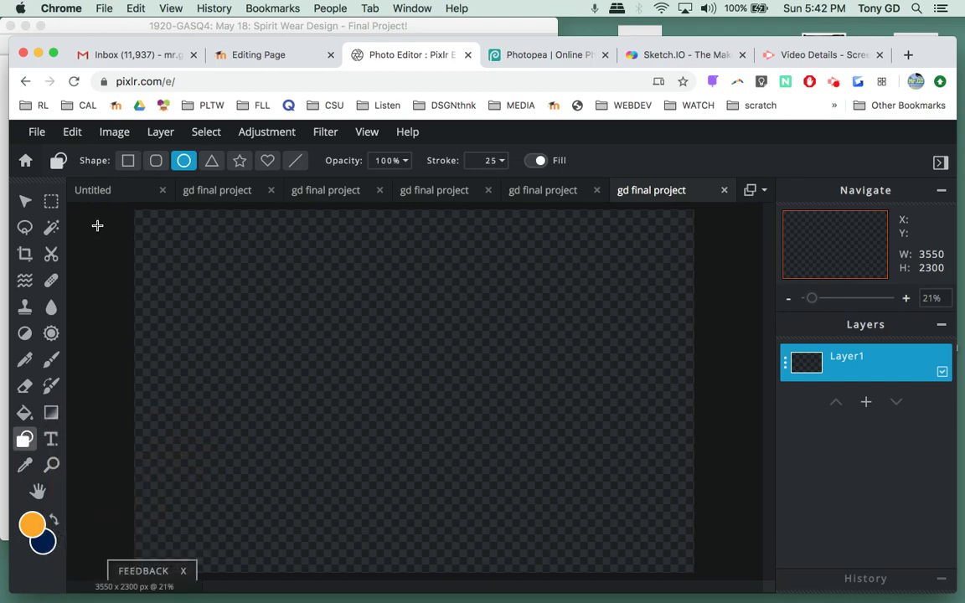
pyautogui.click(484, 159)
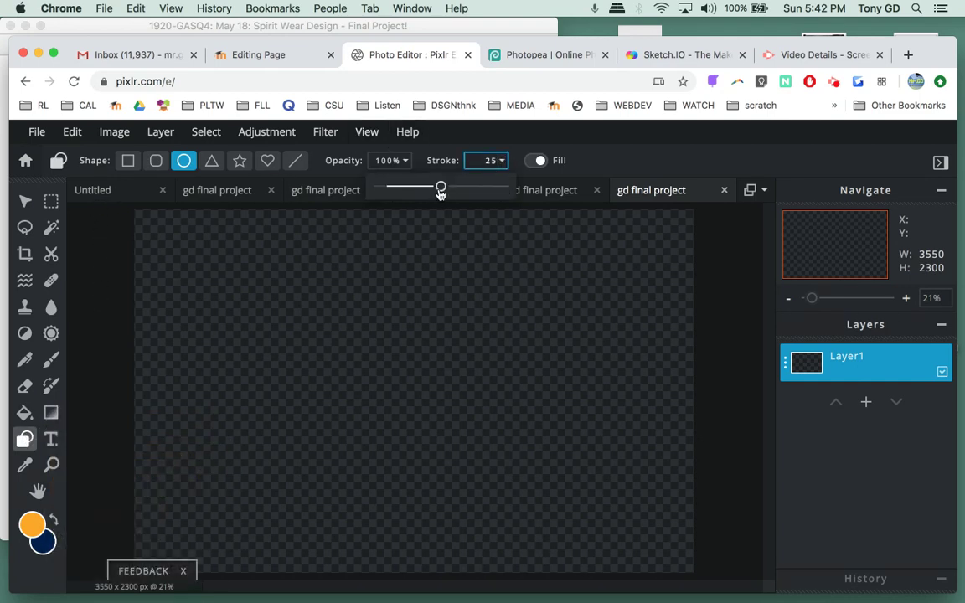
pyautogui.moveTo(440, 187); pyautogui.dragTo(460, 188)
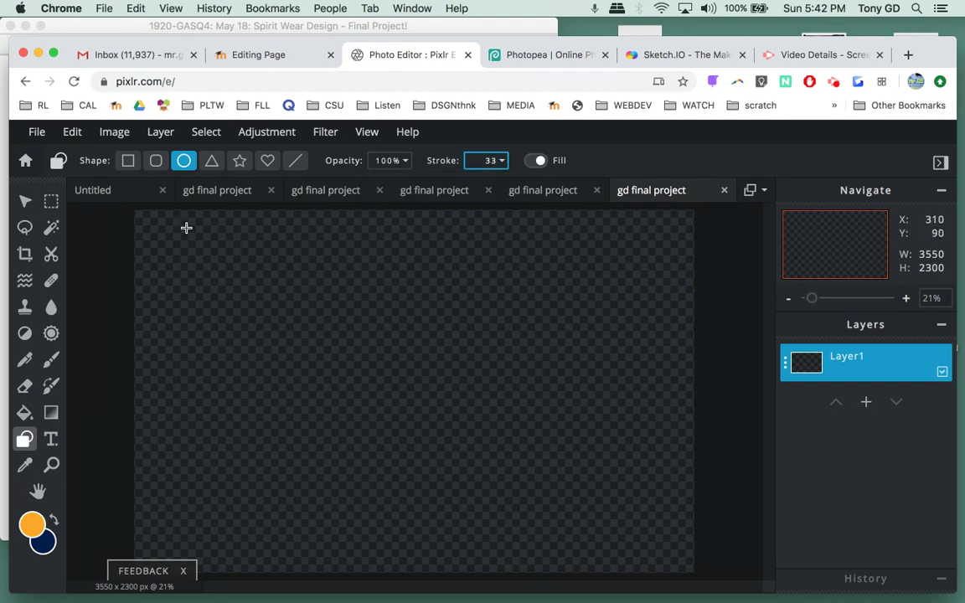
pyautogui.moveTo(186, 227); pyautogui.dragTo(559, 566)
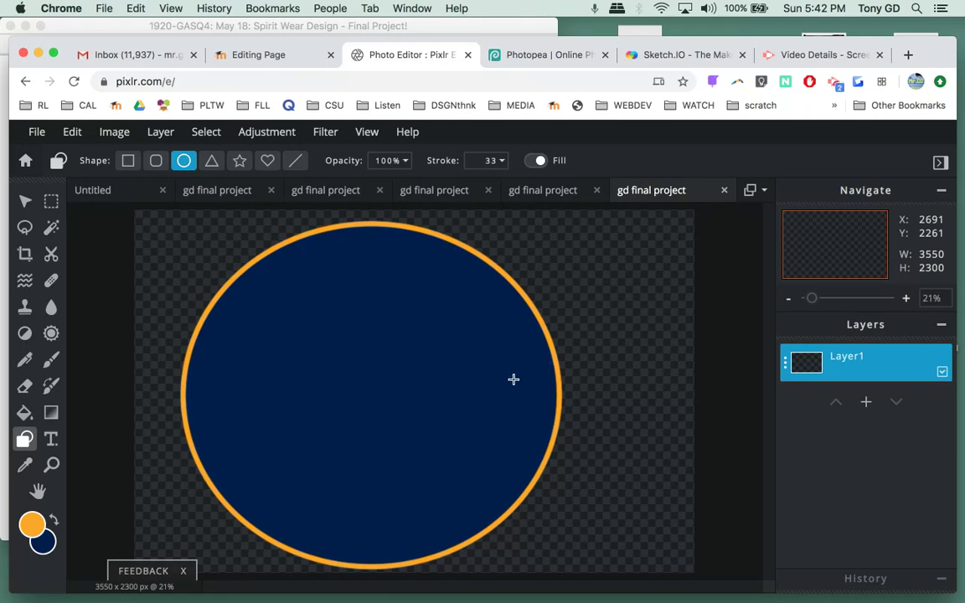
pyautogui.hotkey('ctrl', 'z')
# Draw a large navy oval with a 50-px orange outline and nudge it into place
pyautogui.click(500, 160)
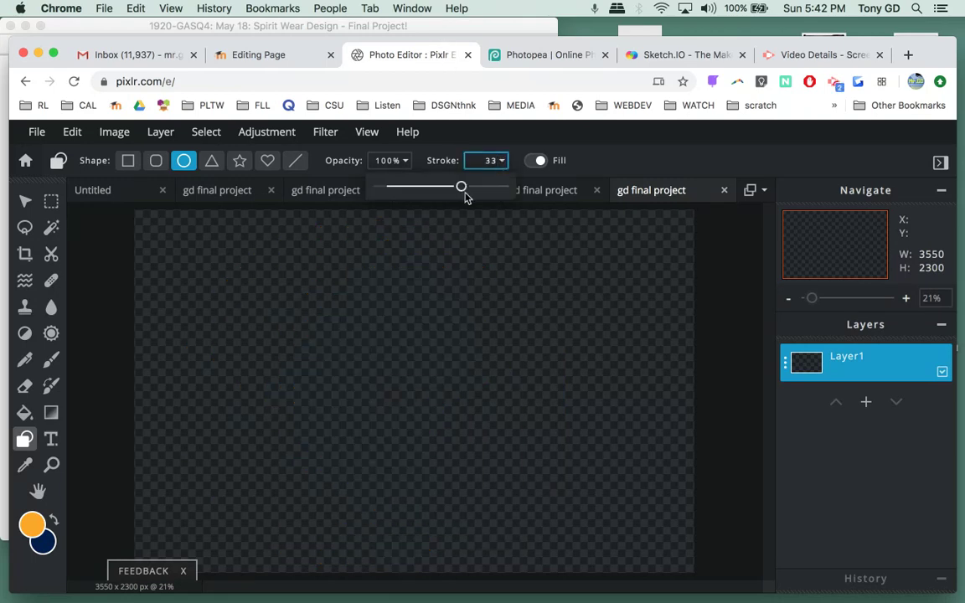
pyautogui.moveTo(461, 186); pyautogui.dragTo(503, 186)
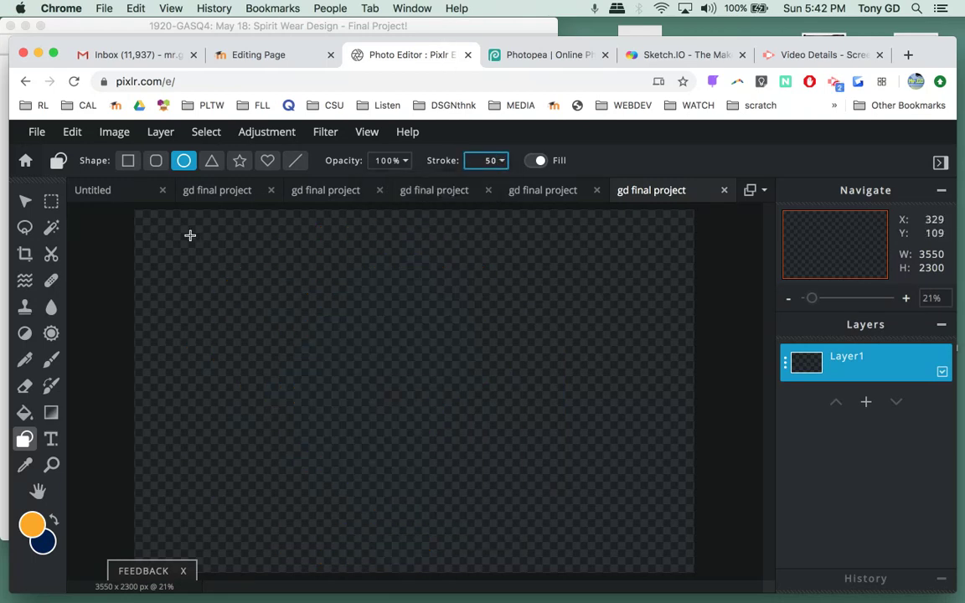
pyautogui.moveTo(187, 227)
pyautogui.mouseDown()
pyautogui.moveTo(614, 577)
pyautogui.moveTo(545, 566)
pyautogui.moveTo(615, 551)
pyautogui.moveTo(639, 558)
pyautogui.mouseUp()
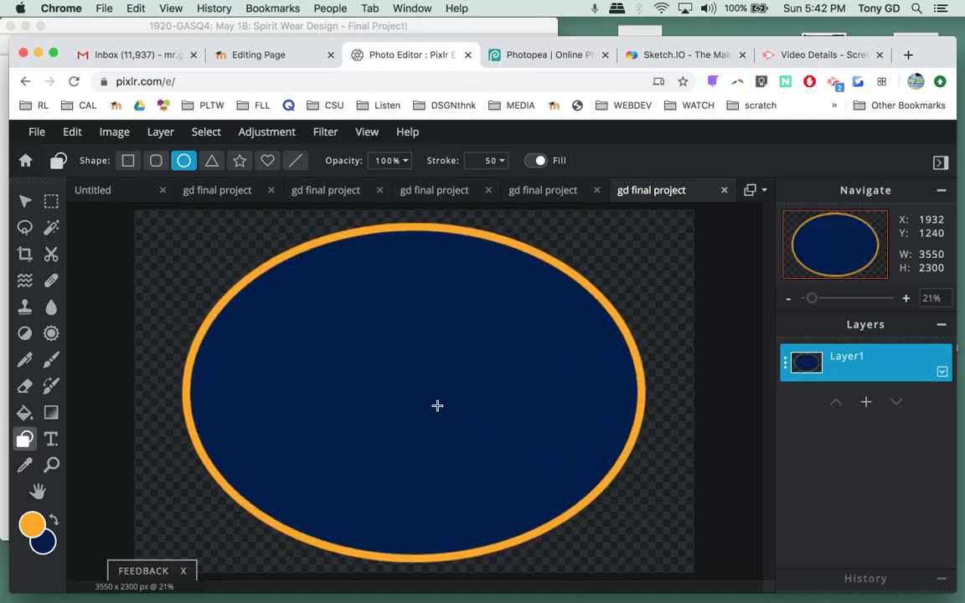
pyautogui.press('super+z')
pyautogui.click(24, 201)
pyautogui.moveTo(456, 405)
pyautogui.mouseDown()
pyautogui.moveTo(430, 399)
pyautogui.moveTo(450, 403)
pyautogui.mouseUp()
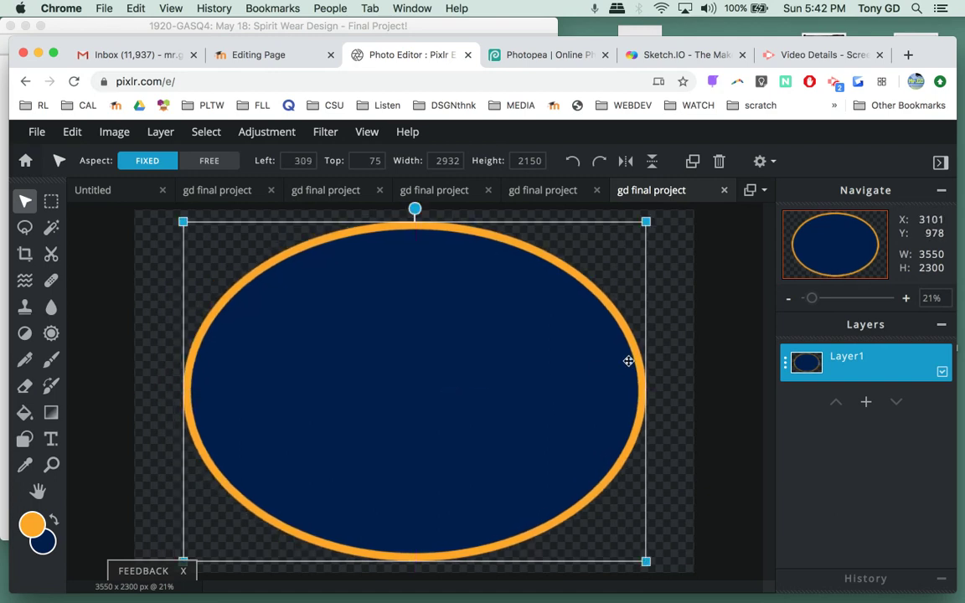
pyautogui.click(720, 324)
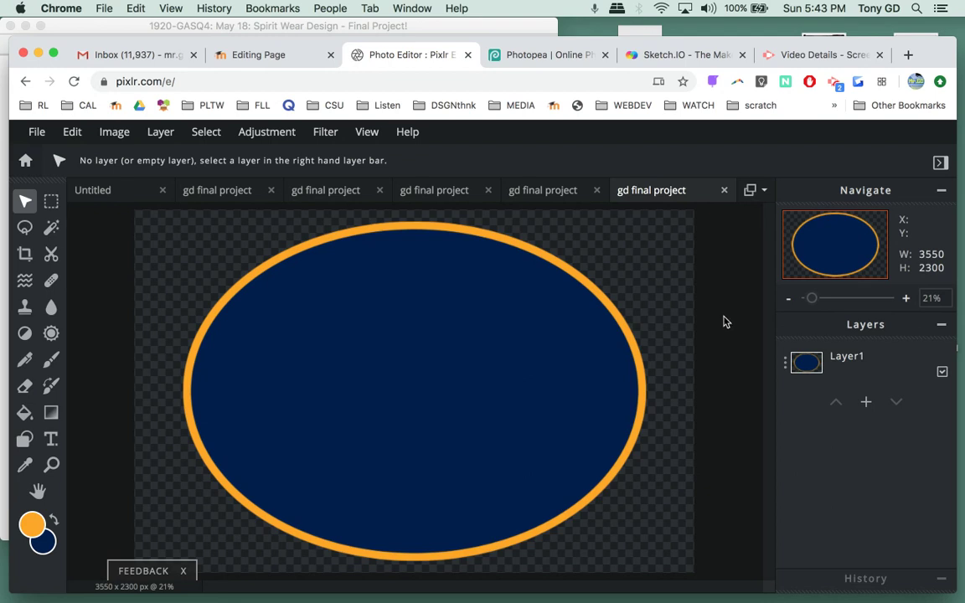
pyautogui.click(867, 405)
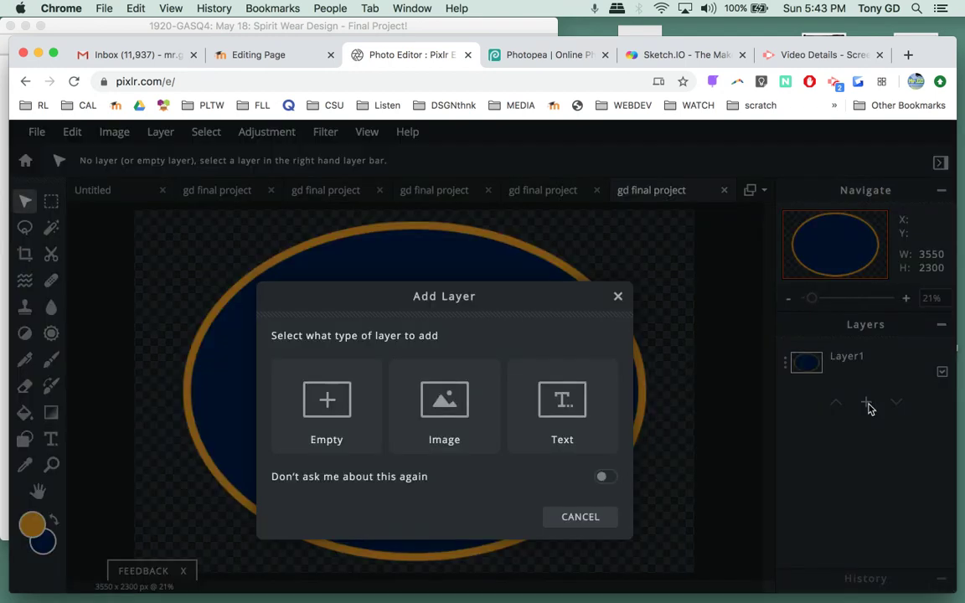
# Add a 'G' text layer in Hippo Letto, narrow its box and move it up-left
pyautogui.click(558, 405)
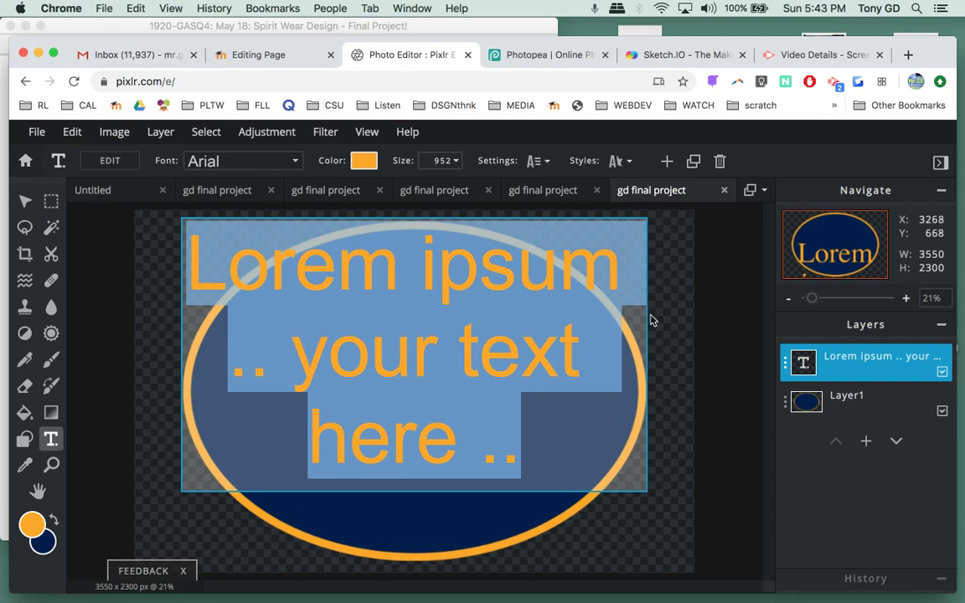
pyautogui.write('G')
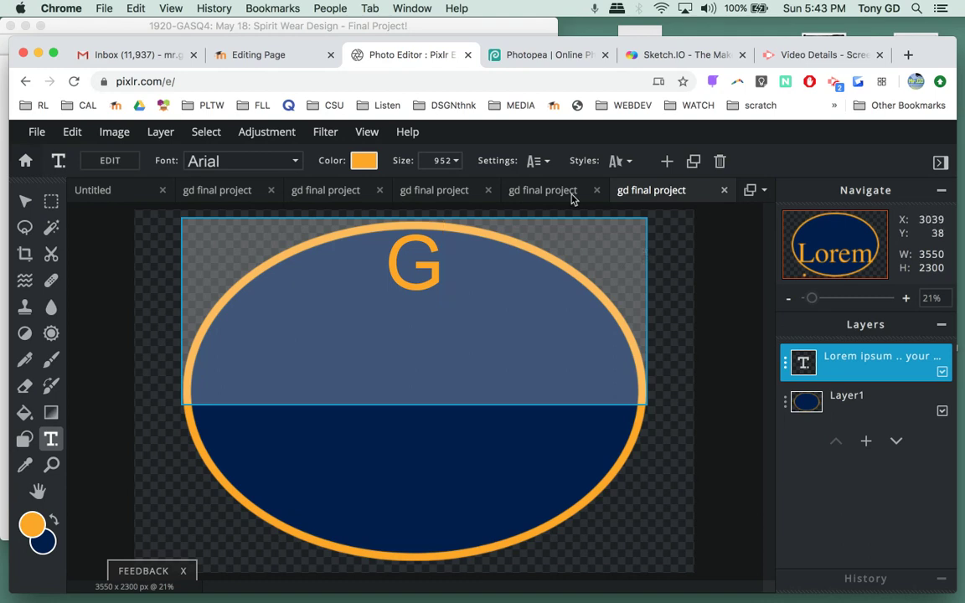
pyautogui.click(299, 161)
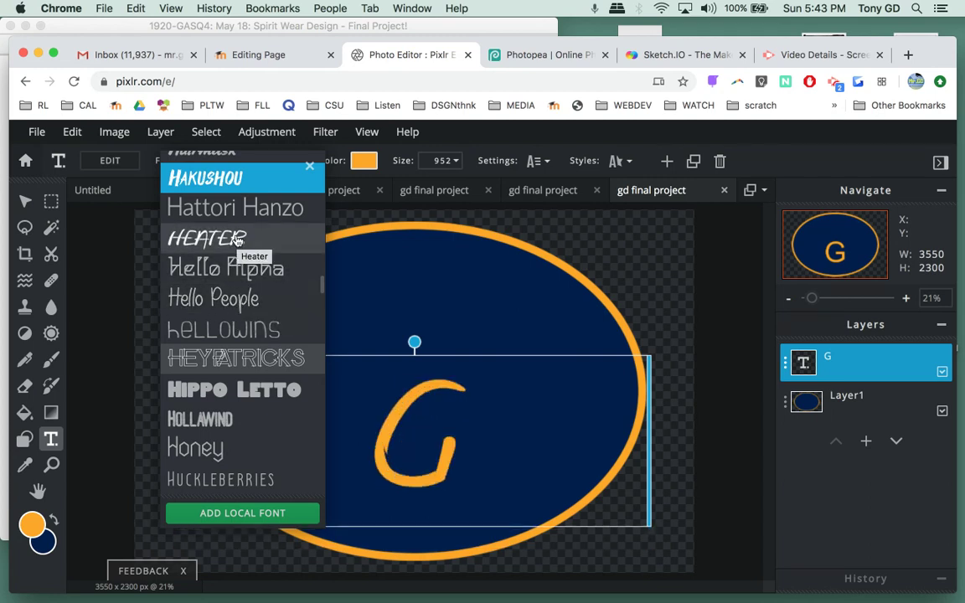
pyautogui.click(255, 398)
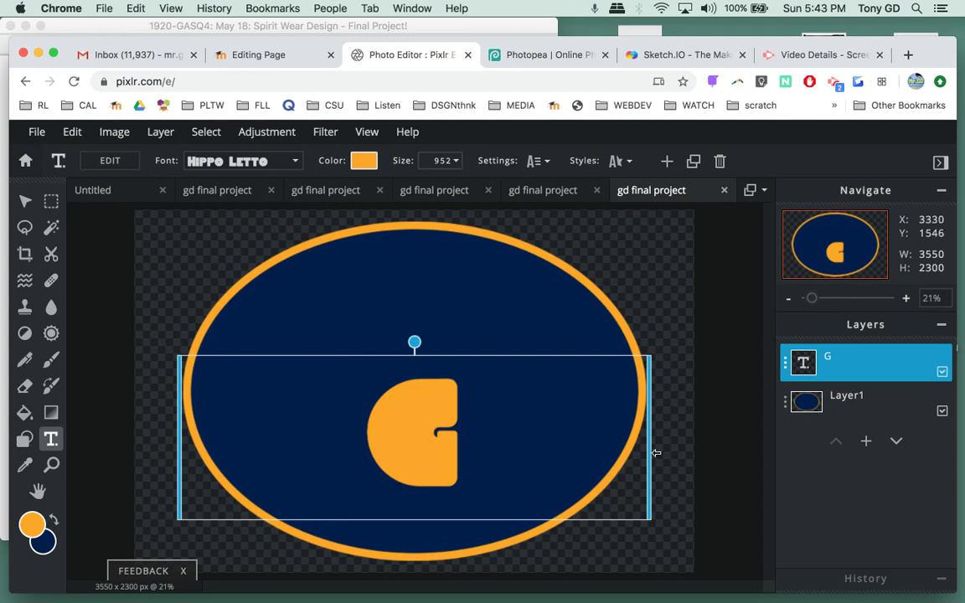
pyautogui.moveTo(652, 452); pyautogui.dragTo(347, 437)
pyautogui.moveTo(278, 436); pyautogui.dragTo(262, 355)
pyautogui.click(366, 348)
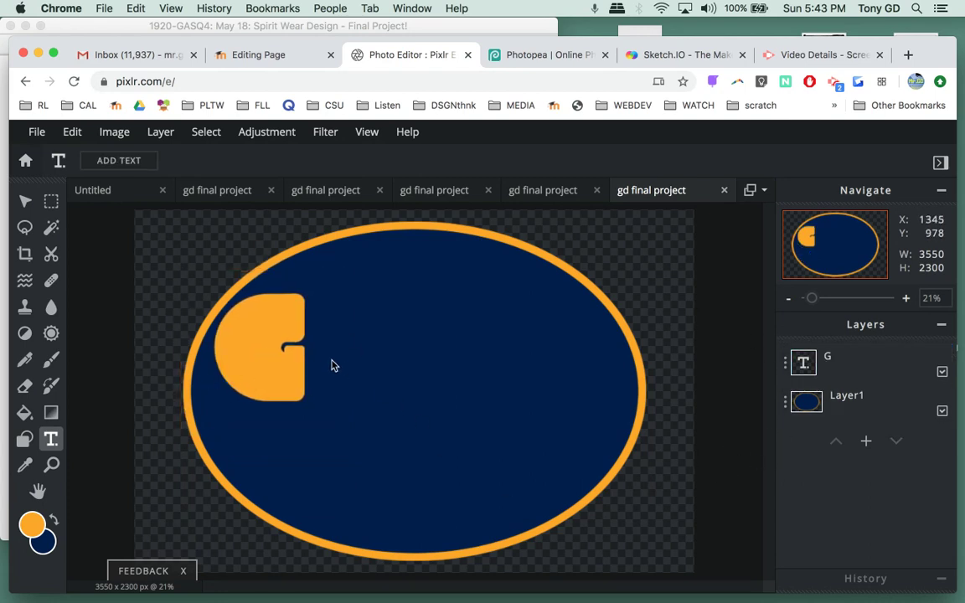
pyautogui.click(306, 355)
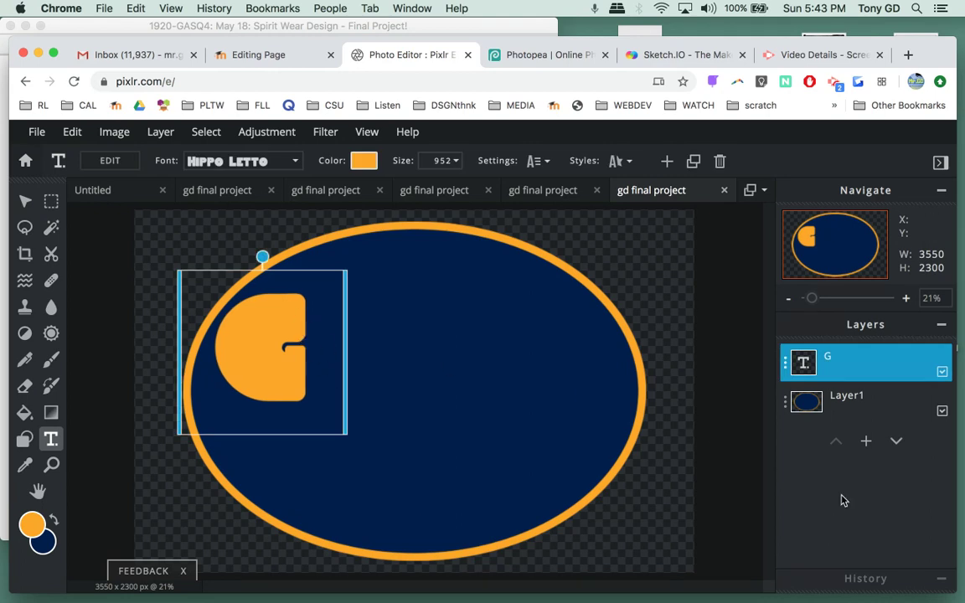
# Add a 'B' text layer in Pandoura and move it up beside the G
pyautogui.click(866, 441)
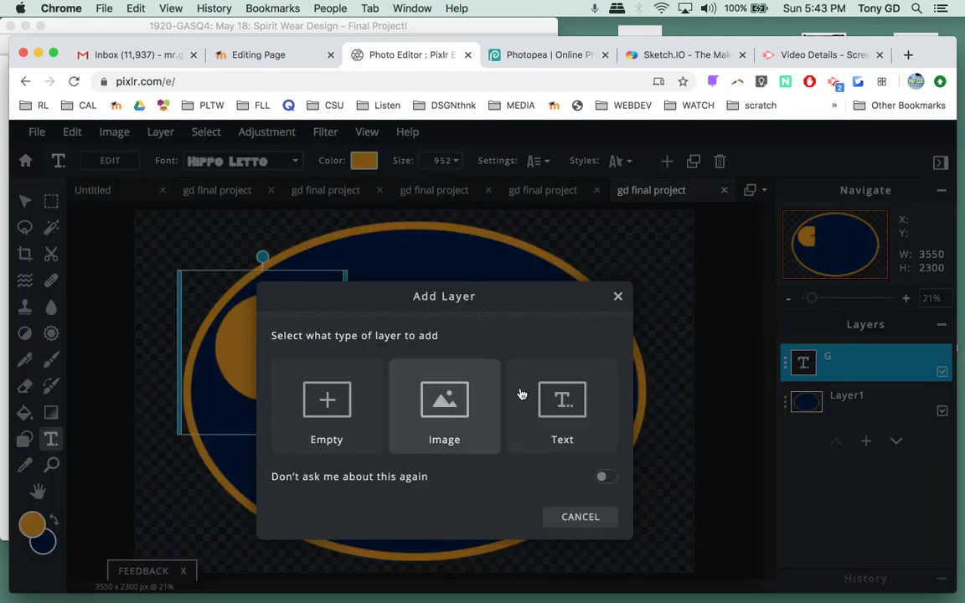
pyautogui.click(550, 397)
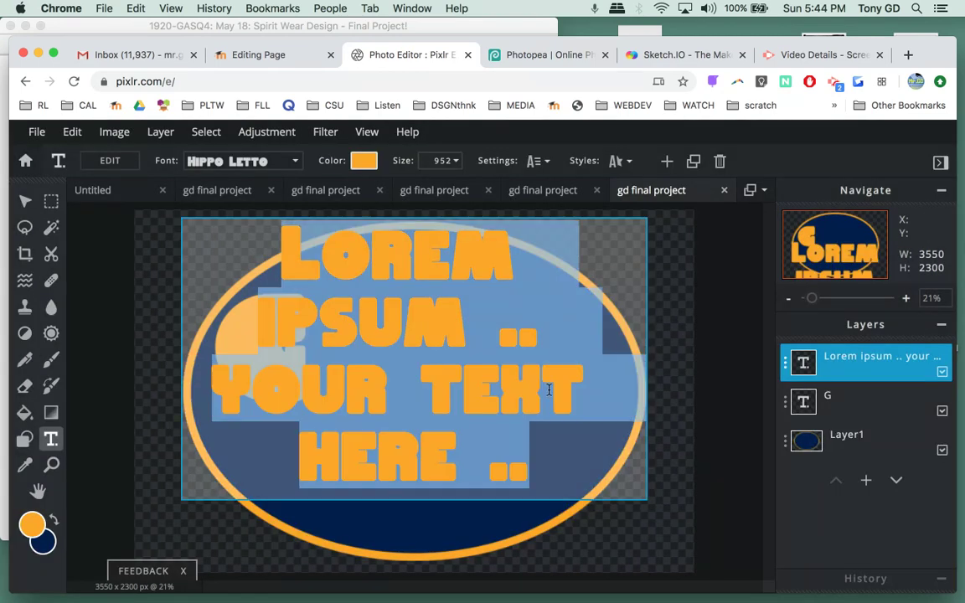
pyautogui.write('B')
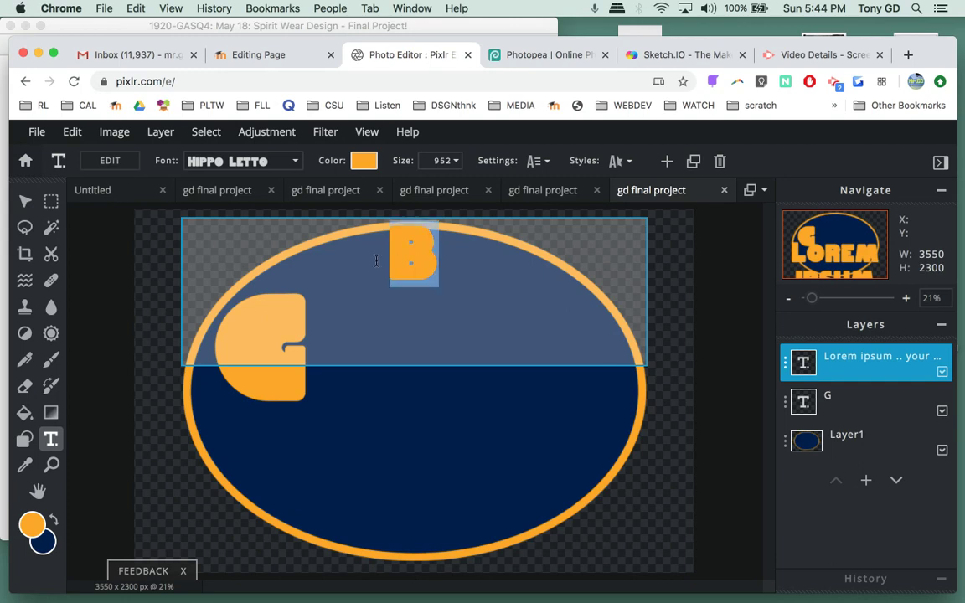
pyautogui.press('Escape')
pyautogui.click(298, 160)
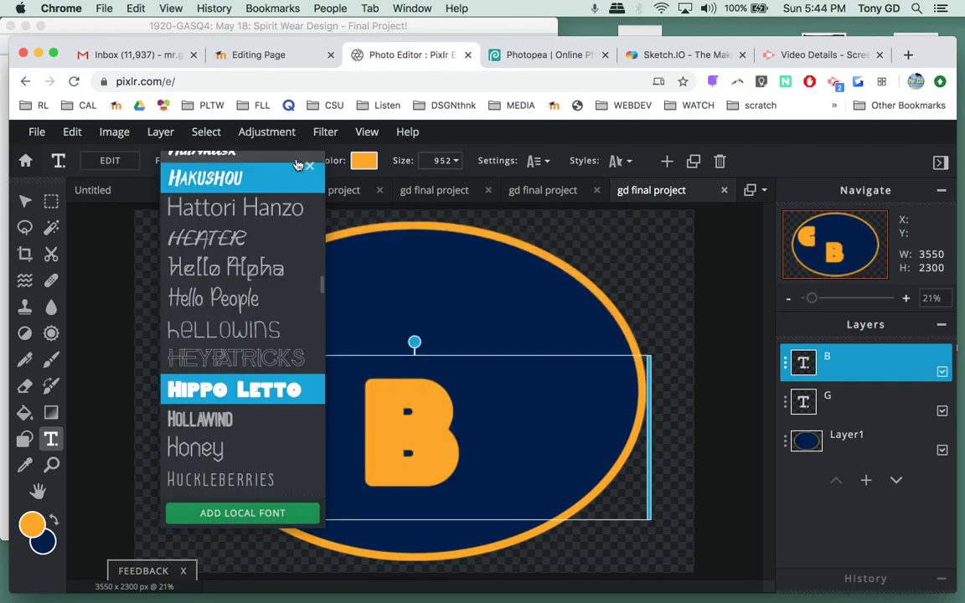
pyautogui.scroll(-10, 318, 317)
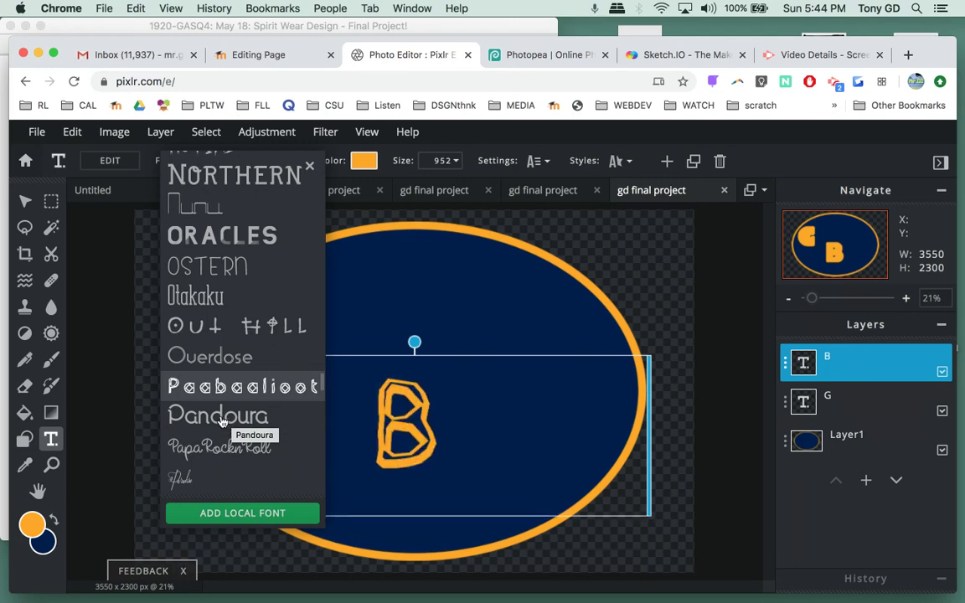
pyautogui.press('Escape')
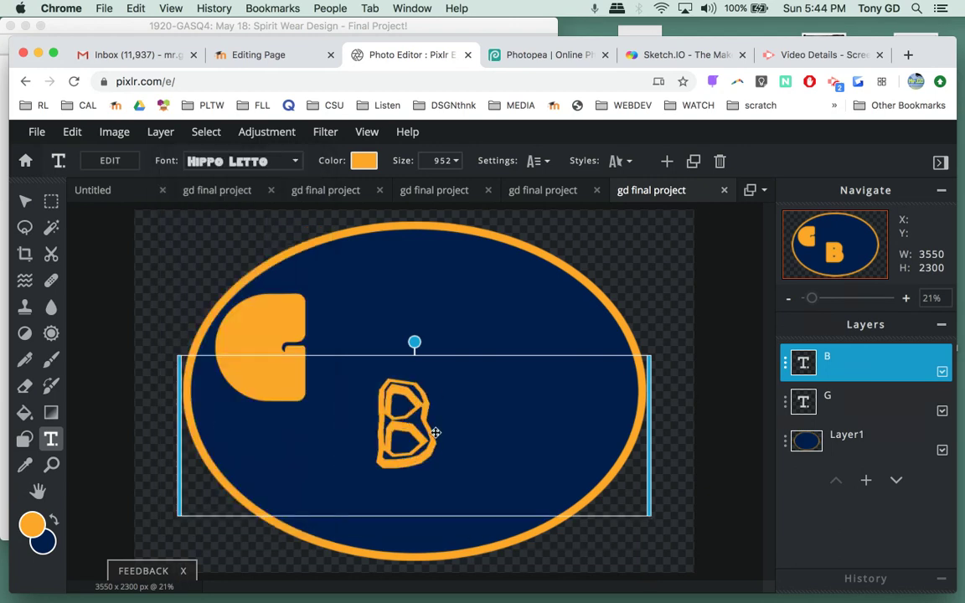
pyautogui.moveTo(428, 449); pyautogui.dragTo(383, 340)
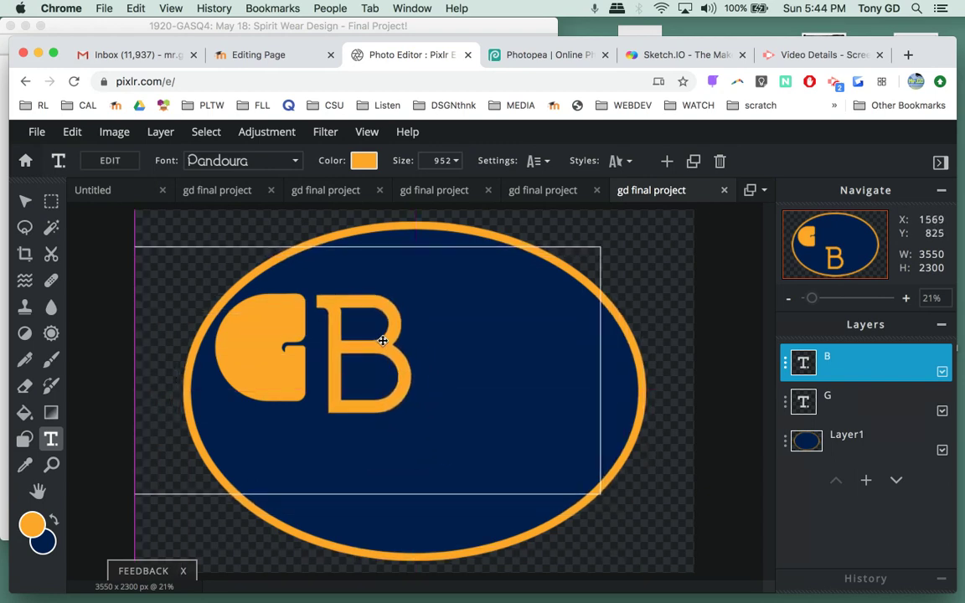
# Add an 'M' text layer in the Rawwwing font and place it next to the B
pyautogui.click(666, 325)
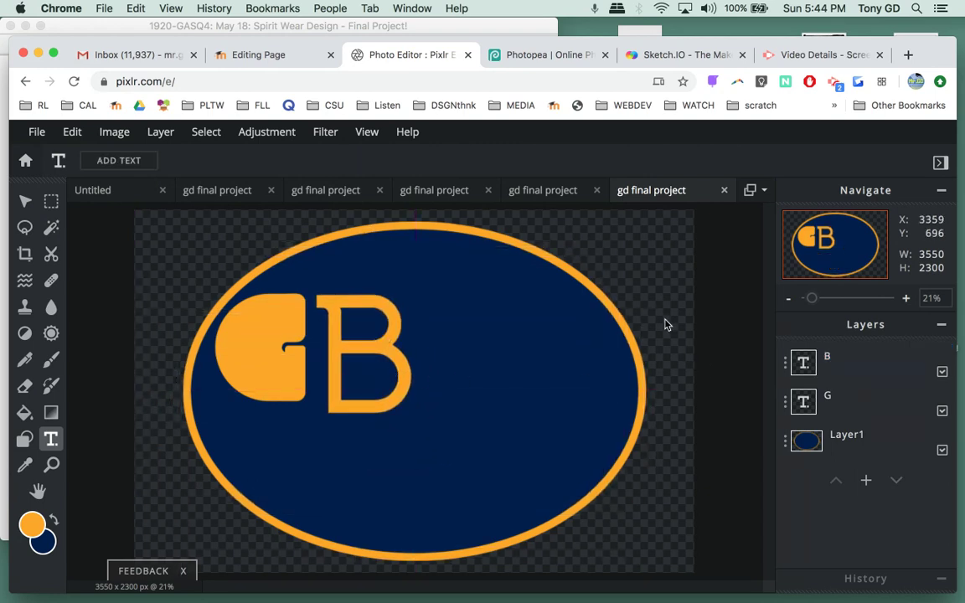
pyautogui.click(866, 479)
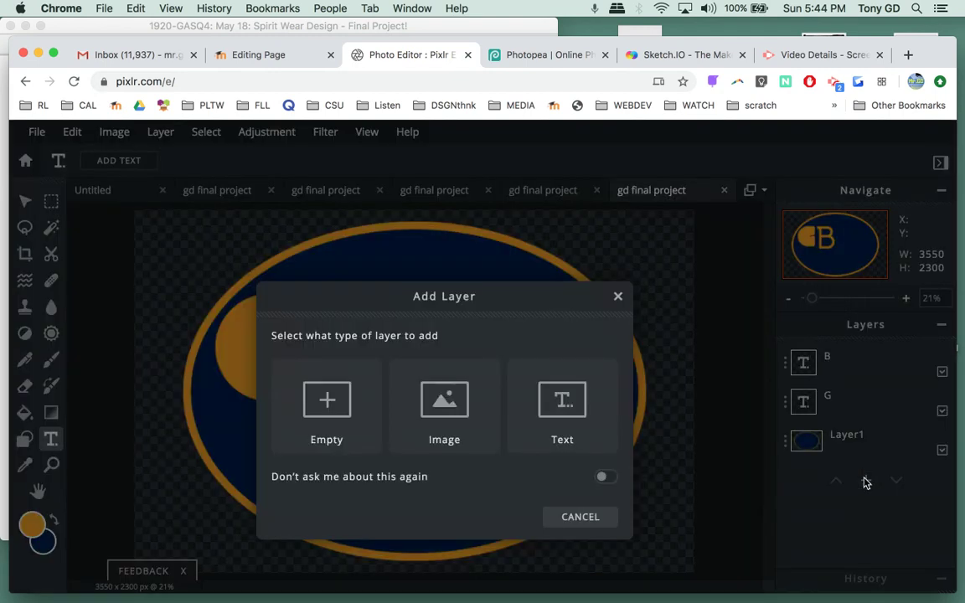
pyautogui.click(562, 401)
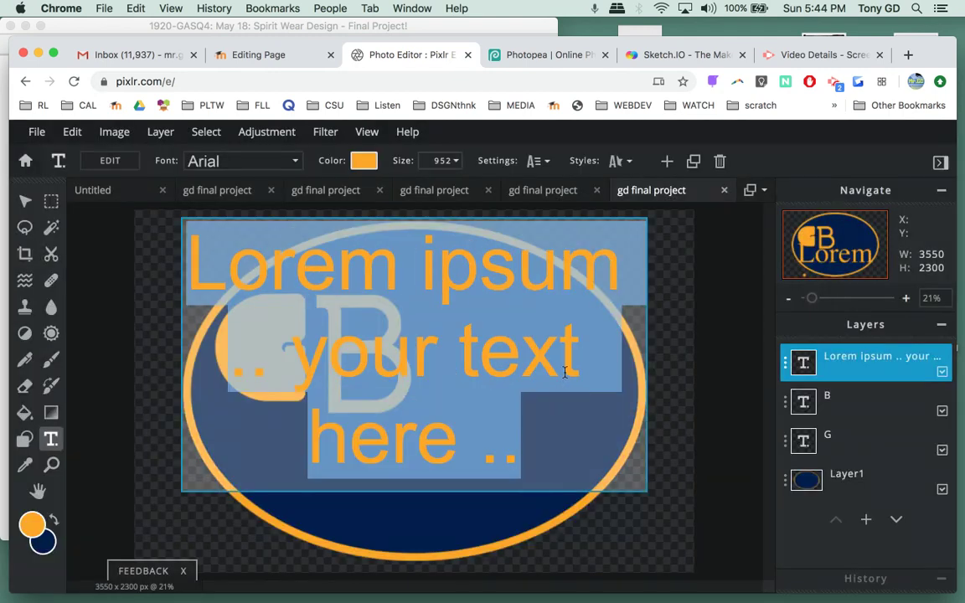
pyautogui.write('M')
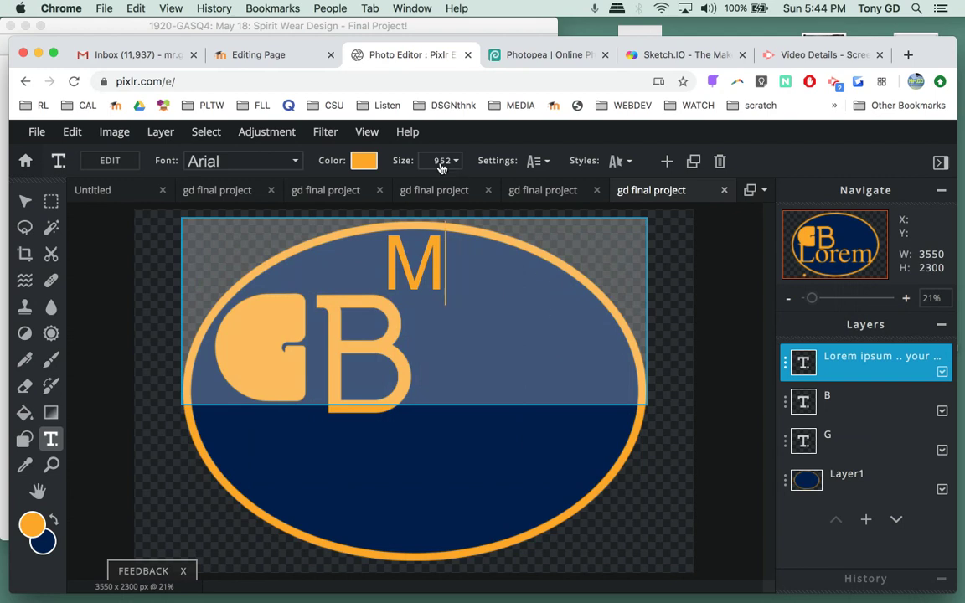
pyautogui.click(286, 163)
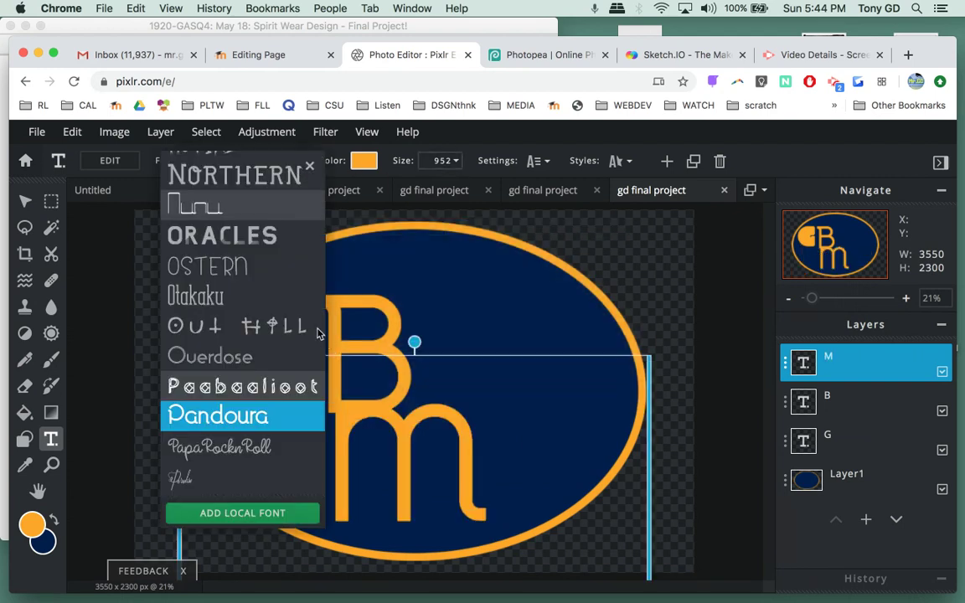
pyautogui.scroll(-5, 277, 387)
pyautogui.scroll(-3, 215, 285)
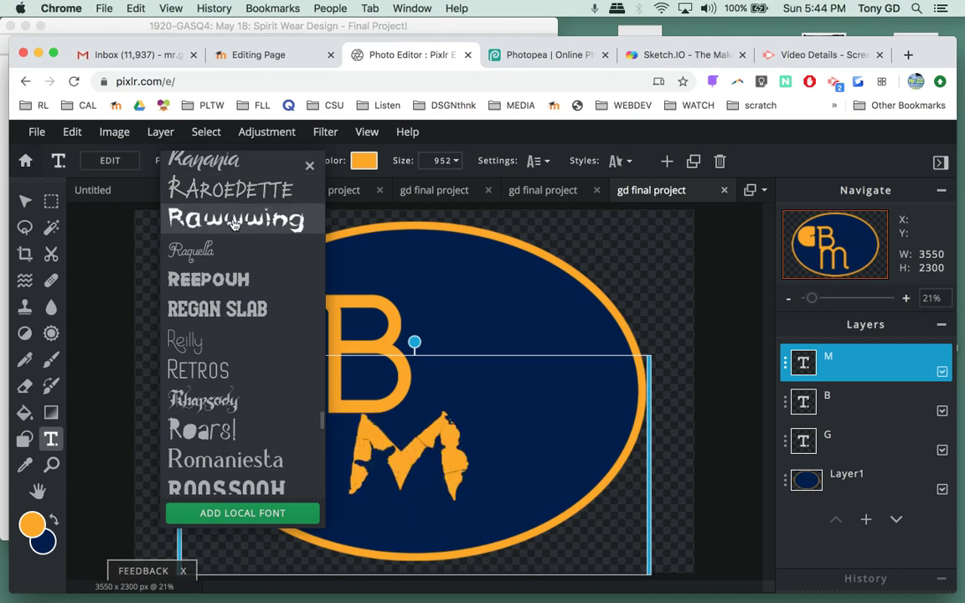
pyautogui.click(234, 221)
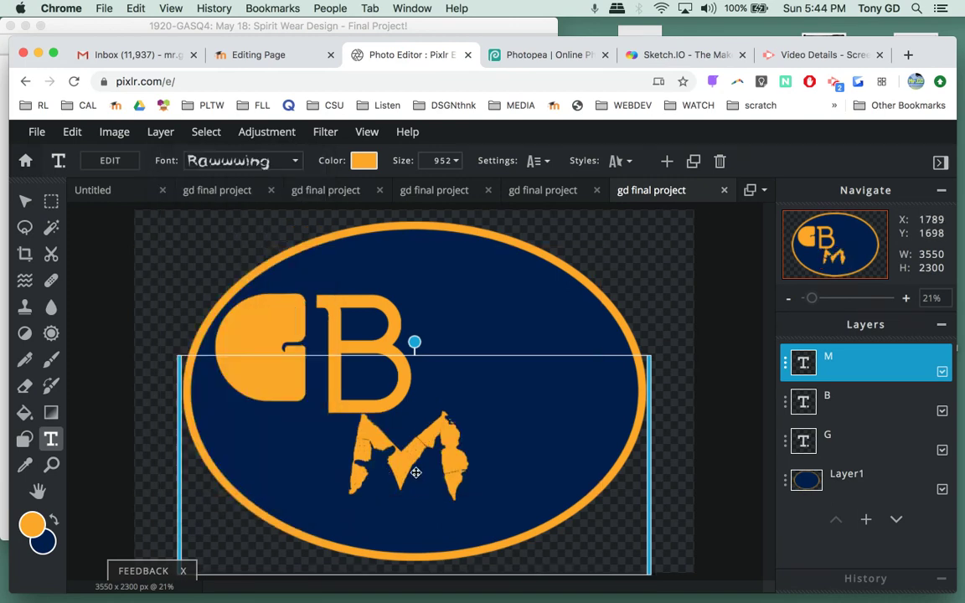
pyautogui.moveTo(423, 463); pyautogui.dragTo(480, 374)
pyautogui.click(475, 523)
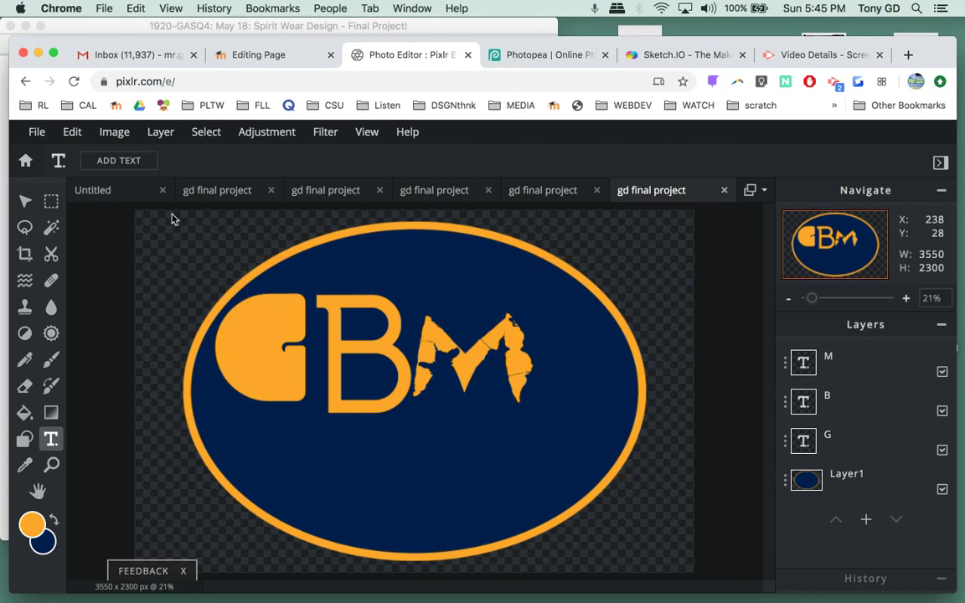
# Add a new 'S' text layer, clearing the placeholder, in the ornate Rhapsody font
pyautogui.click(866, 520)
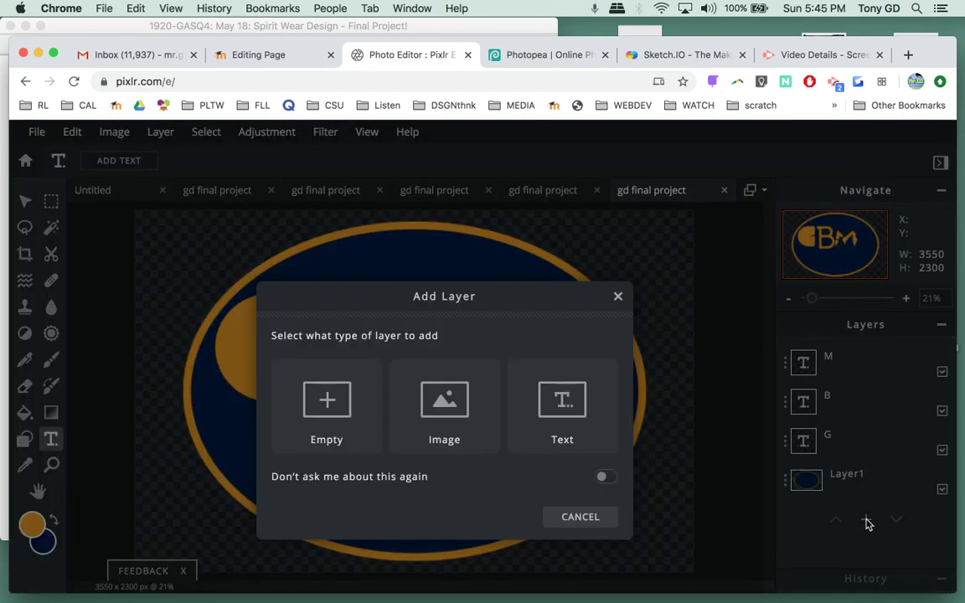
pyautogui.click(563, 400)
pyautogui.press('BackSpace')
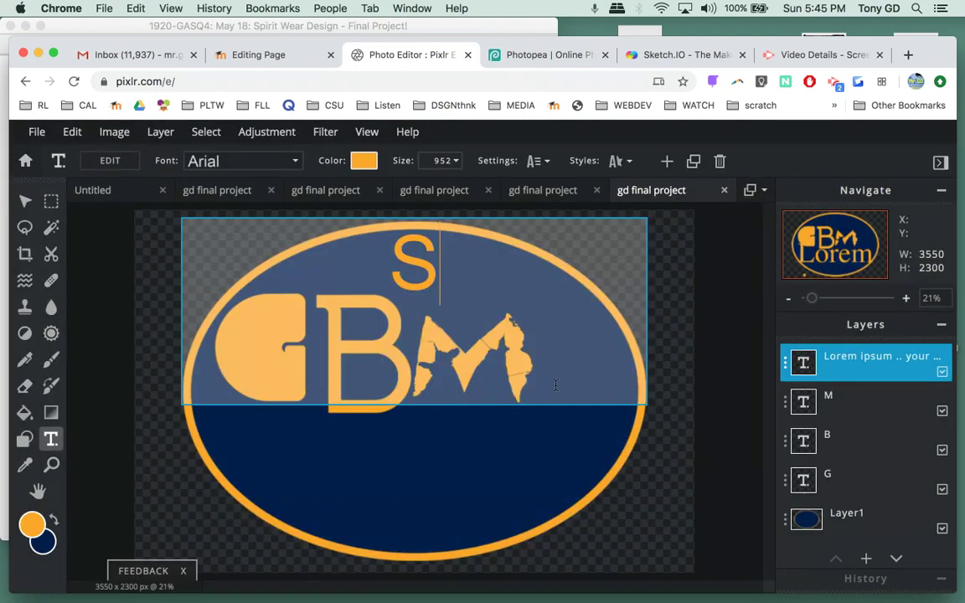
pyautogui.click(295, 161)
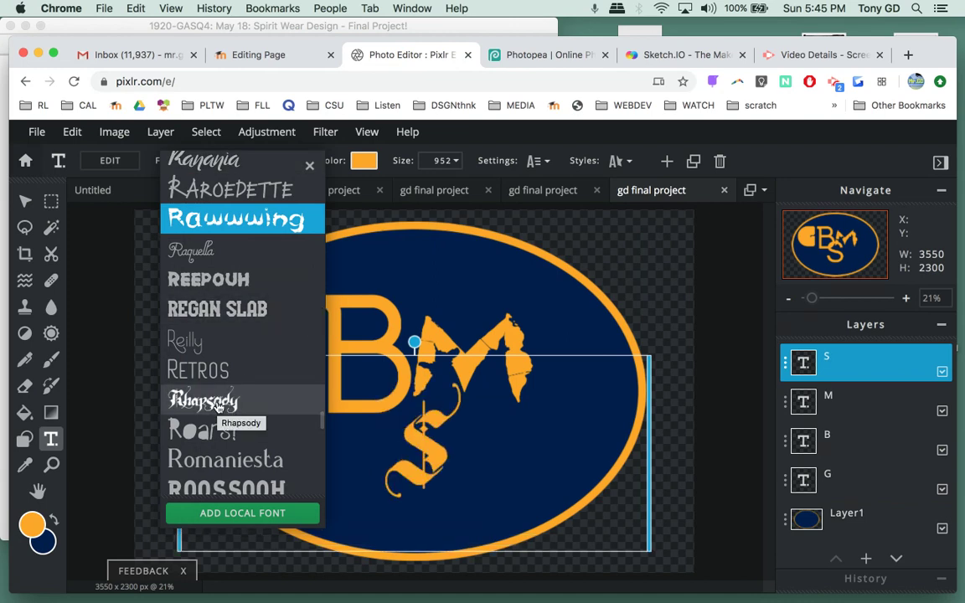
pyautogui.click(216, 404)
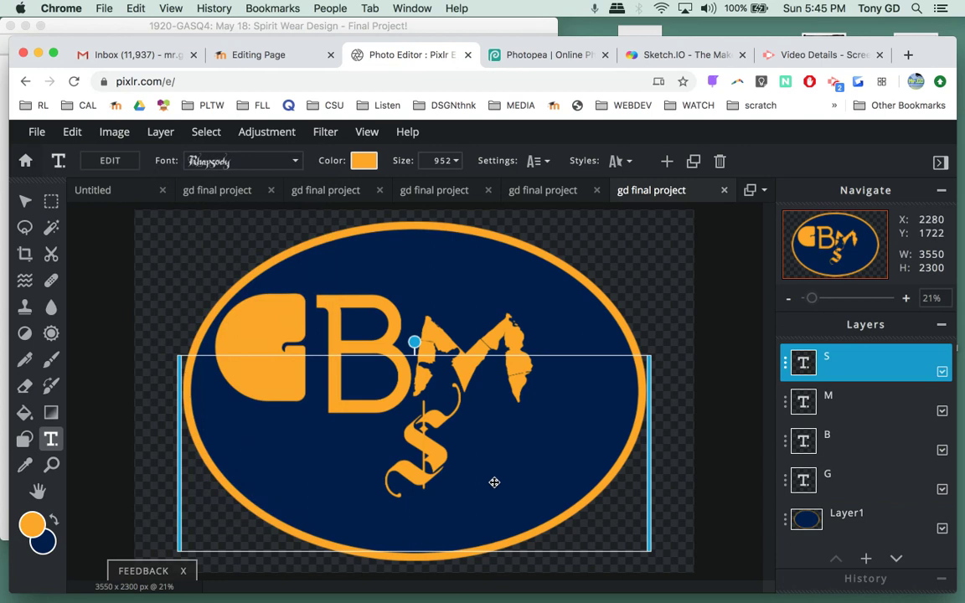
# Narrow the S text box and move the S up into the oval's right side
pyautogui.moveTo(423, 456); pyautogui.dragTo(578, 391)
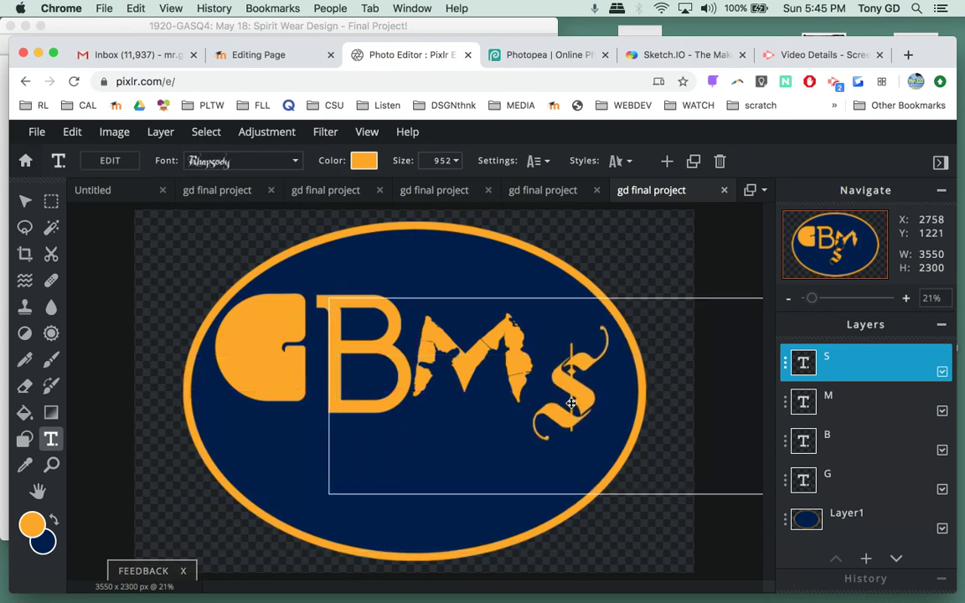
pyautogui.moveTo(571, 404); pyautogui.dragTo(510, 465)
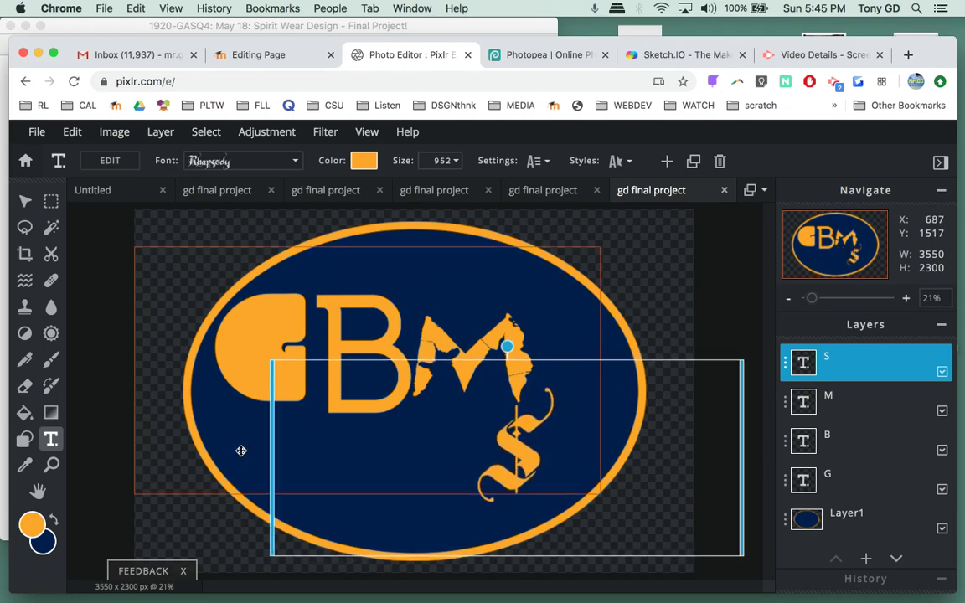
pyautogui.moveTo(273, 461); pyautogui.dragTo(594, 480)
pyautogui.moveTo(670, 463); pyautogui.dragTo(581, 390)
# Narrow the M text box and position the M right beside the B
pyautogui.moveTo(471, 362); pyautogui.dragTo(480, 381)
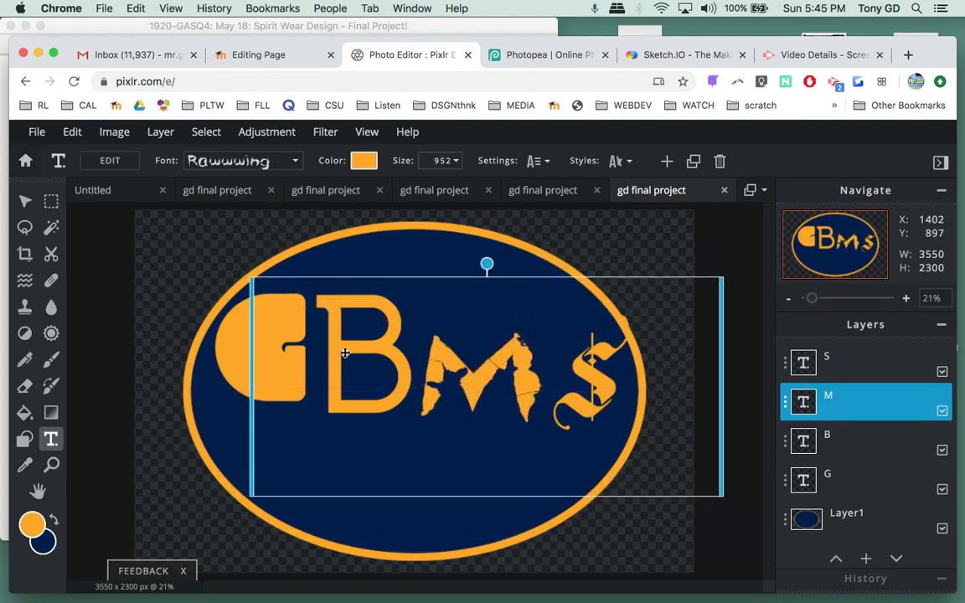
pyautogui.moveTo(366, 359); pyautogui.dragTo(369, 347)
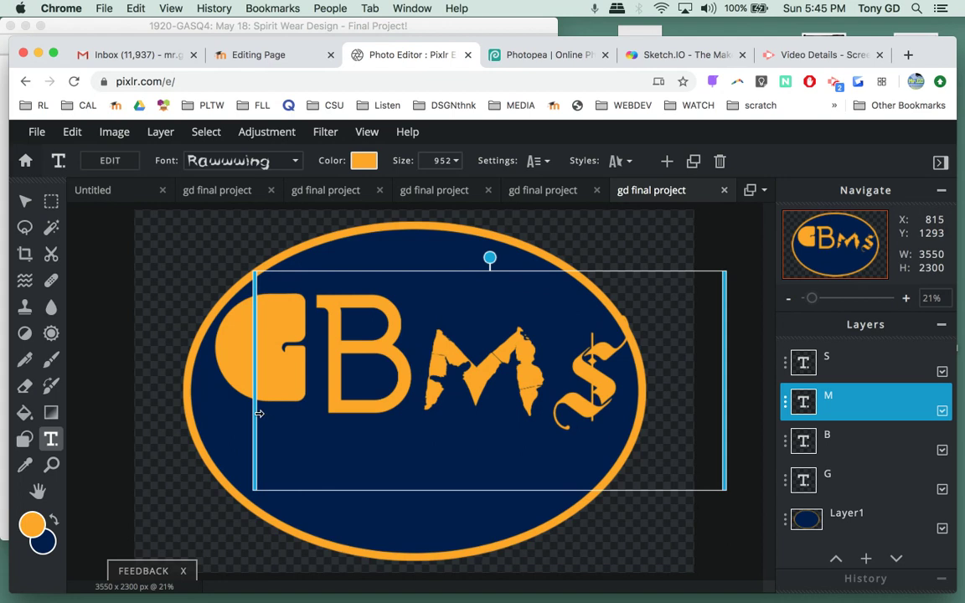
pyautogui.moveTo(232, 371); pyautogui.dragTo(566, 414)
pyautogui.moveTo(670, 367); pyautogui.dragTo(526, 344)
pyautogui.click(351, 370)
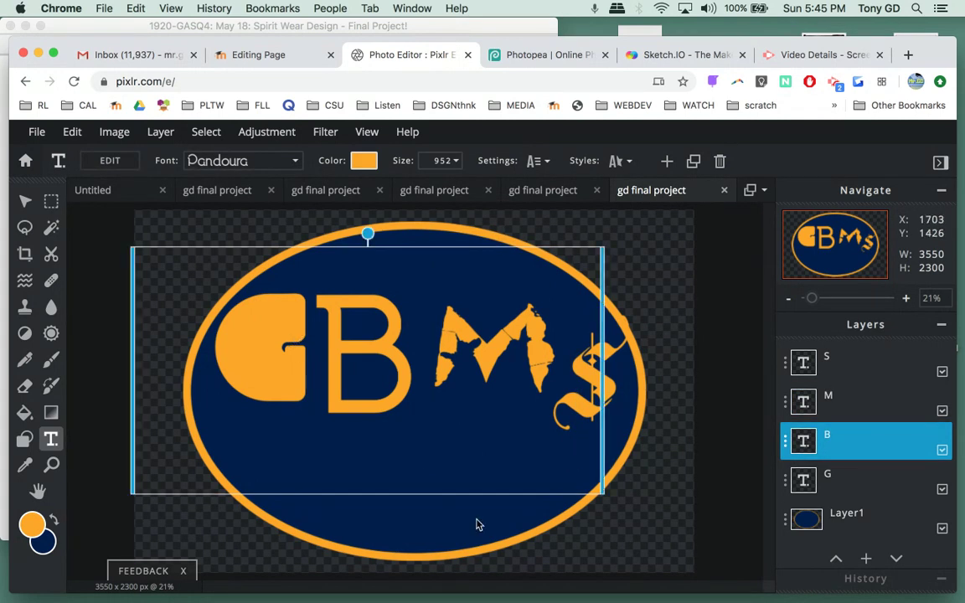
# Raise the B and M slightly and shift the S a little left and down
pyautogui.click(630, 503)
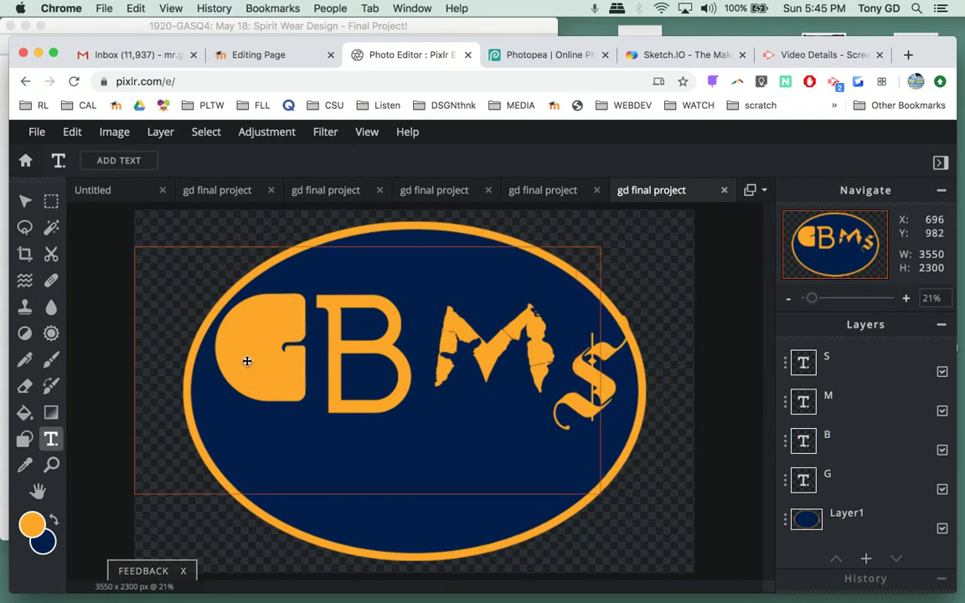
pyautogui.moveTo(247, 357); pyautogui.dragTo(274, 316)
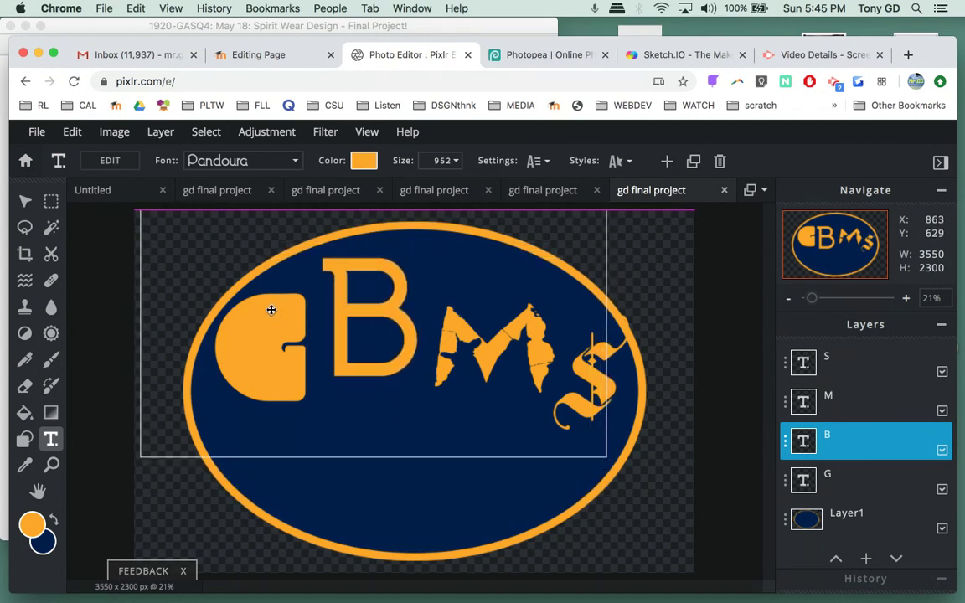
pyautogui.moveTo(486, 358); pyautogui.dragTo(482, 320)
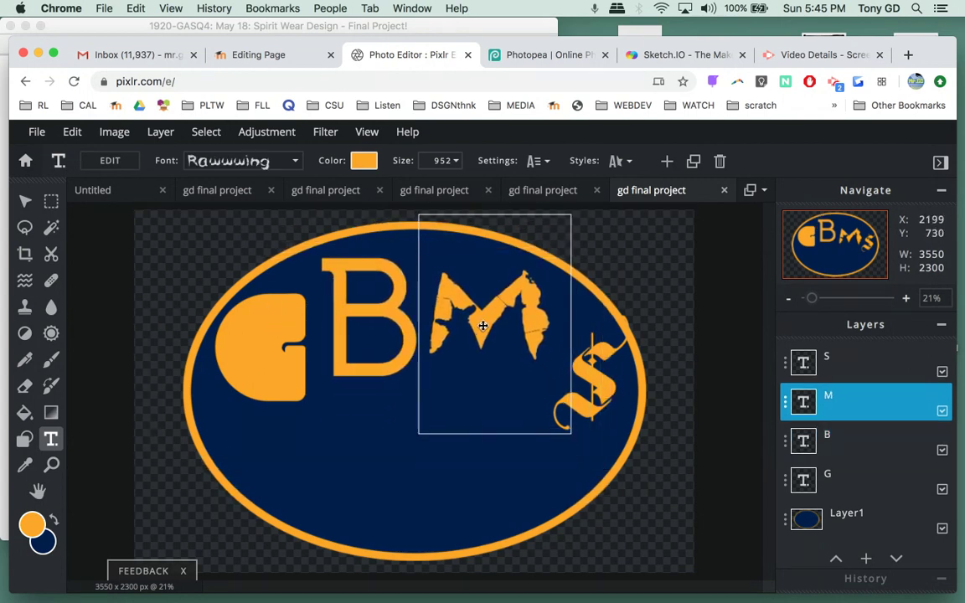
pyautogui.moveTo(589, 380)
pyautogui.mouseDown()
pyautogui.moveTo(577, 394)
pyautogui.moveTo(578, 385)
pyautogui.mouseUp()
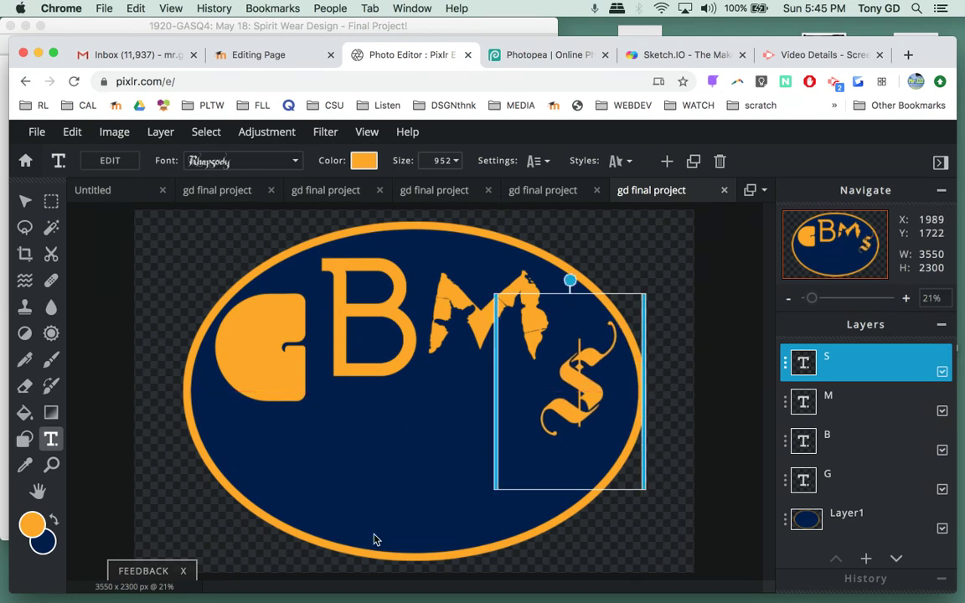
pyautogui.click(387, 496)
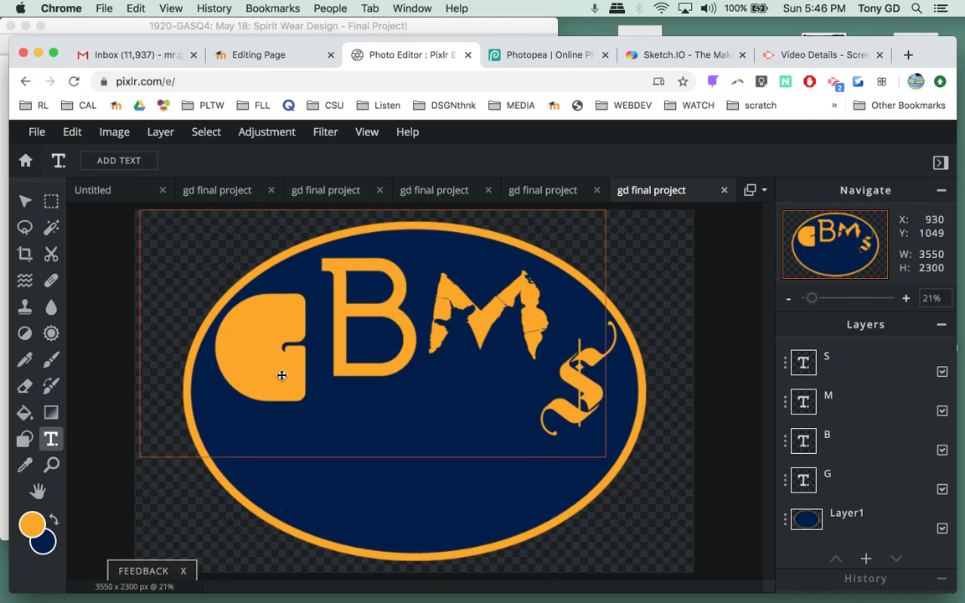
# Drop the B below the G's level and lower the M and S slightly
pyautogui.moveTo(279, 377); pyautogui.dragTo(277, 470)
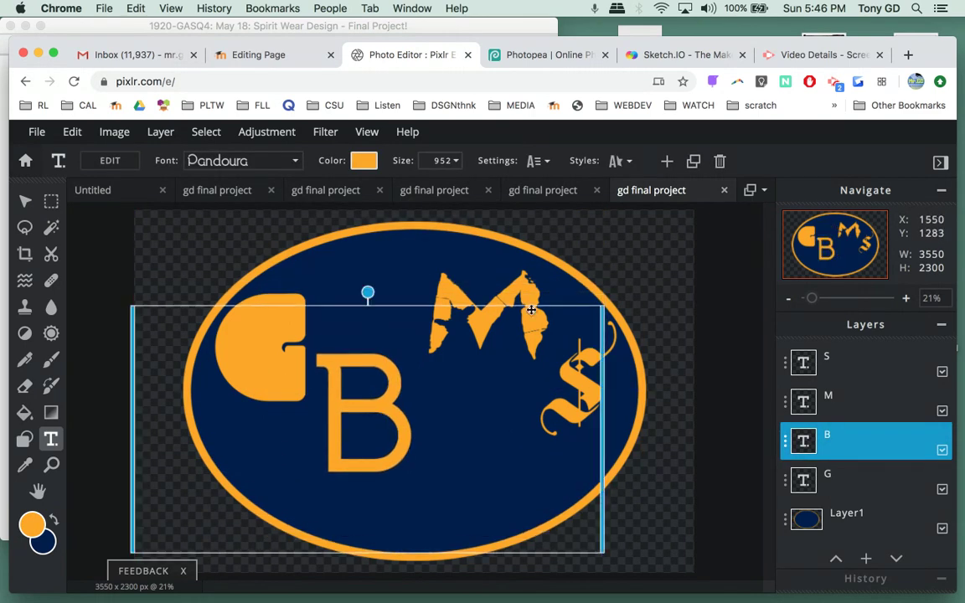
pyautogui.moveTo(509, 295); pyautogui.dragTo(499, 331)
pyautogui.moveTo(582, 397); pyautogui.dragTo(574, 420)
pyautogui.click(456, 345)
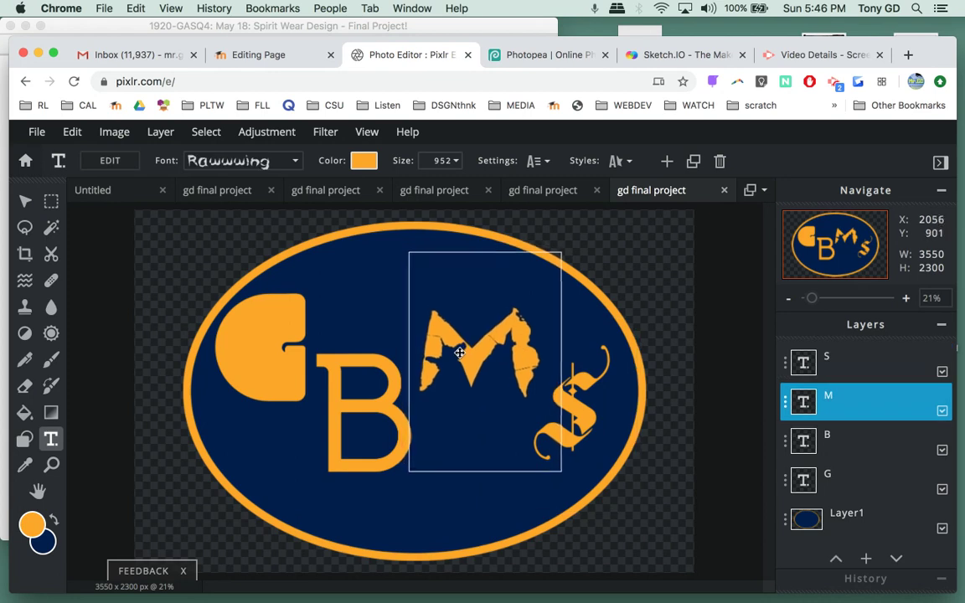